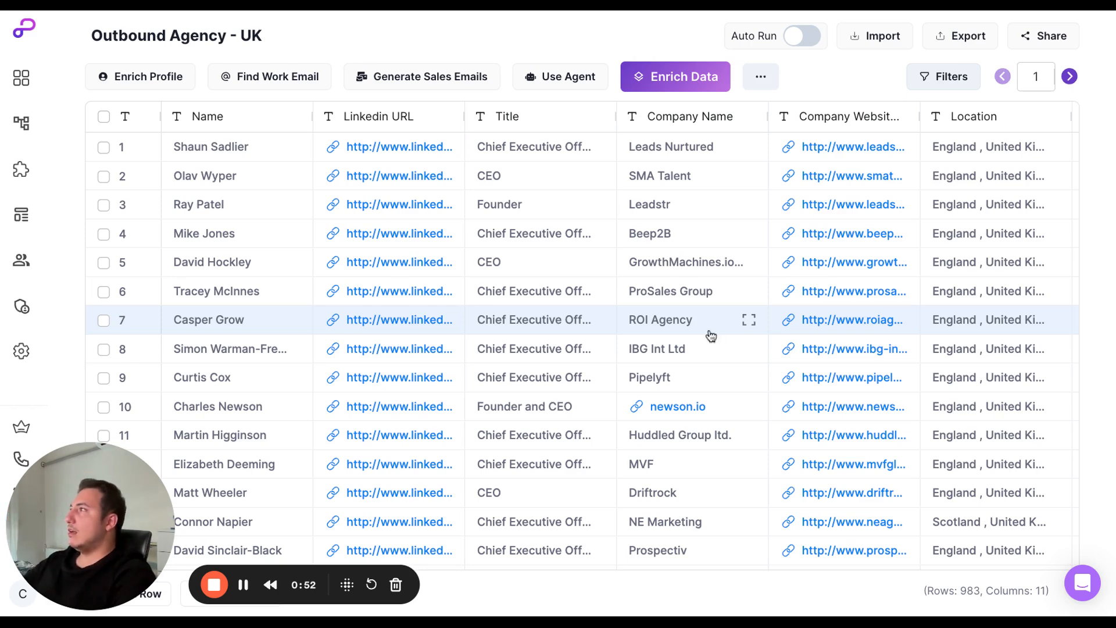
# Review the lead table's columns from Name through Email Status.
pyautogui.hscroll(5, 656, 333)
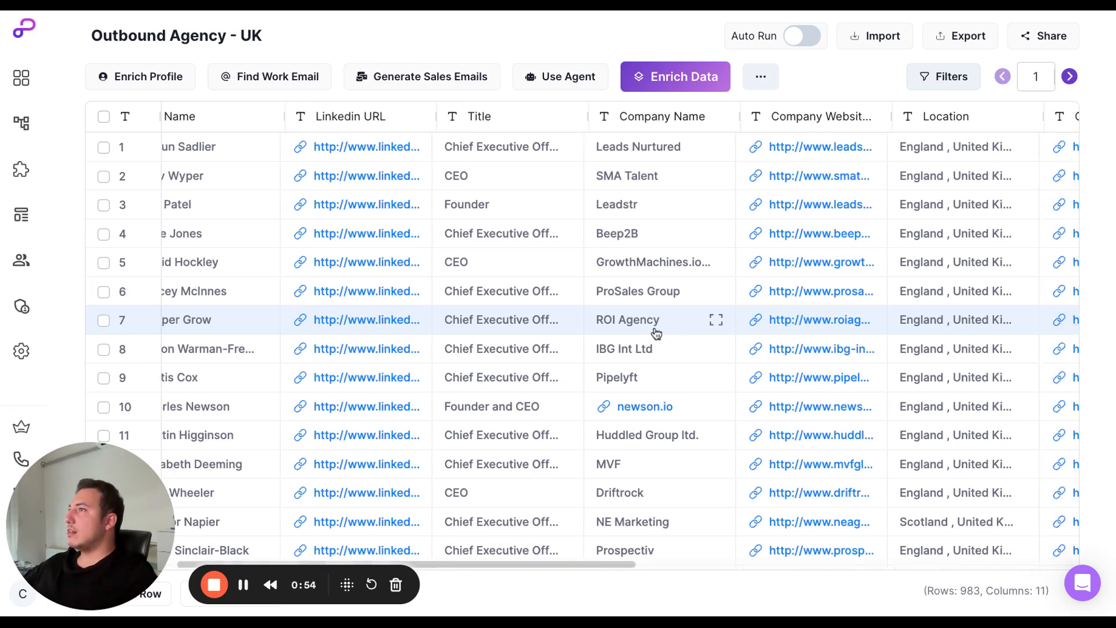
pyautogui.hscroll(5, 574, 331)
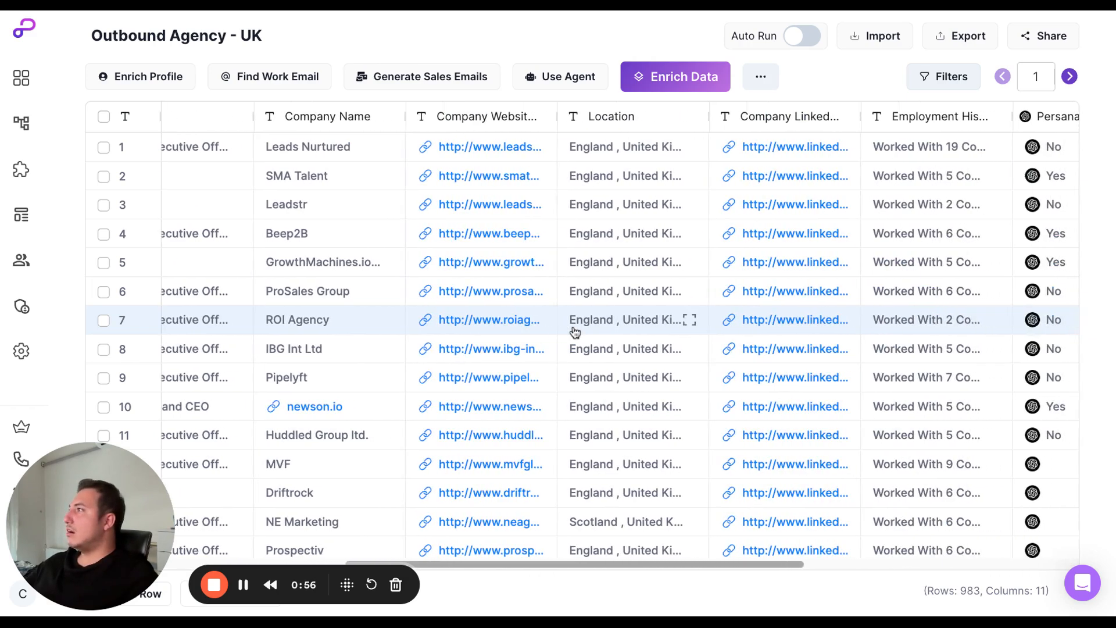
pyautogui.hscroll(5, 590, 320)
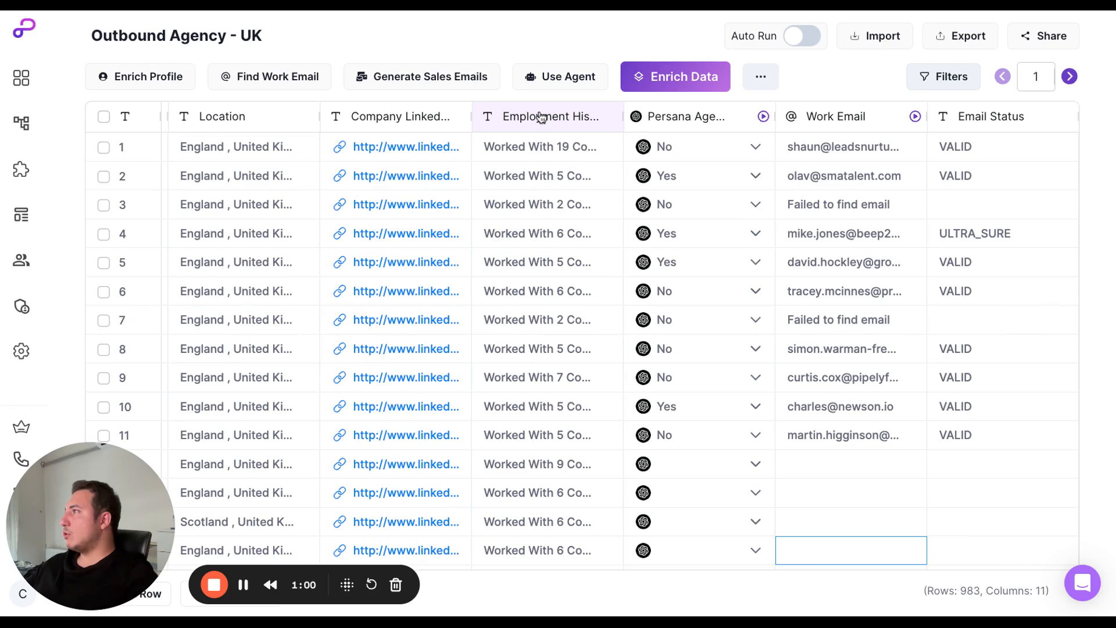
pyautogui.hscroll(-1, 544, 199)
pyautogui.hscroll(-10, 544, 199)
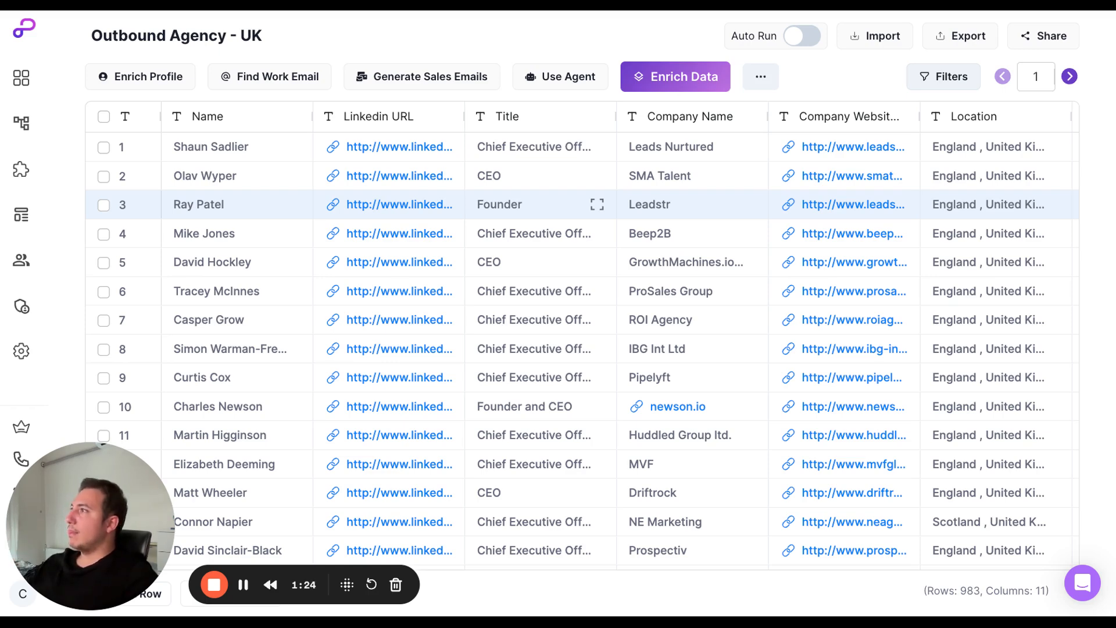
# Browse the AI Enrichment category of the available data enrichments, and close the catalogue without choosing one.
pyautogui.hscroll(3, 597, 331)
pyautogui.hscroll(1, 597, 330)
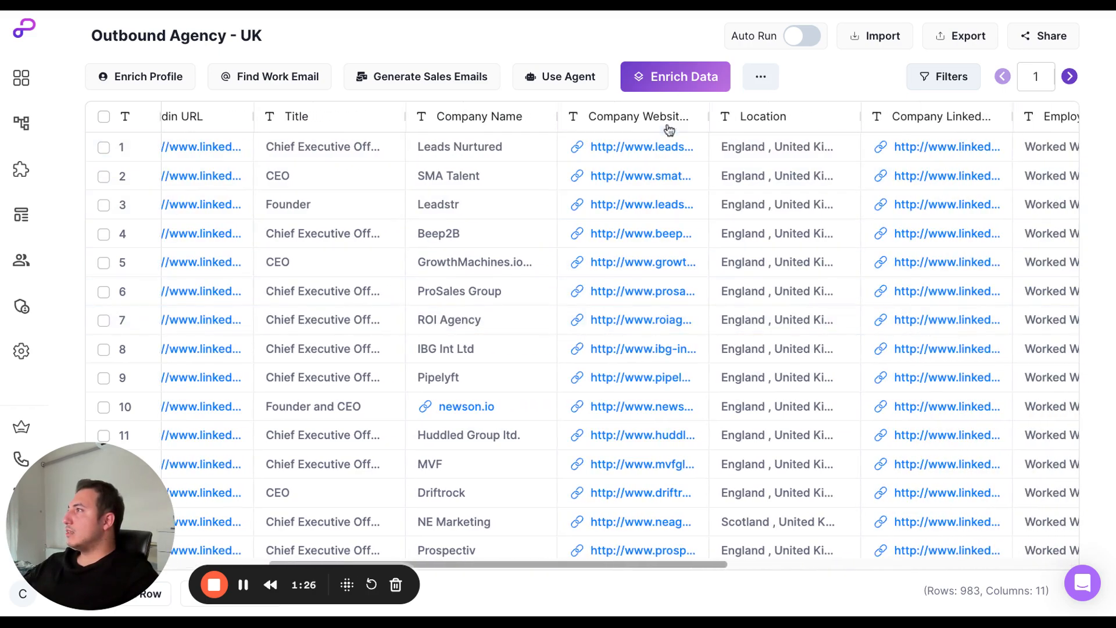
pyautogui.click(673, 86)
pyautogui.click(228, 473)
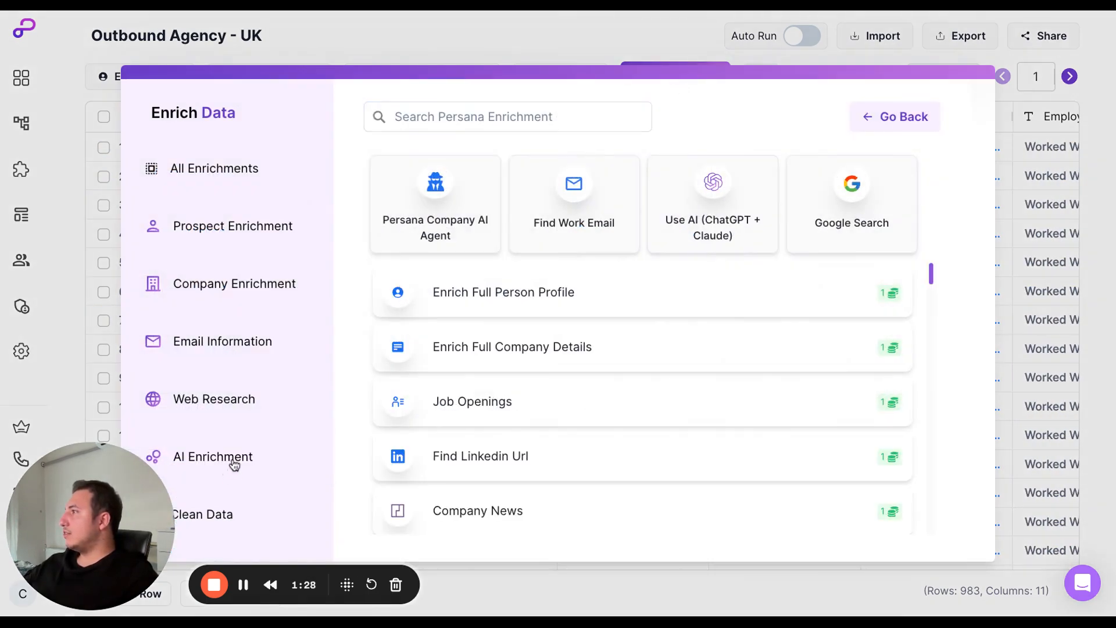
pyautogui.click(227, 469)
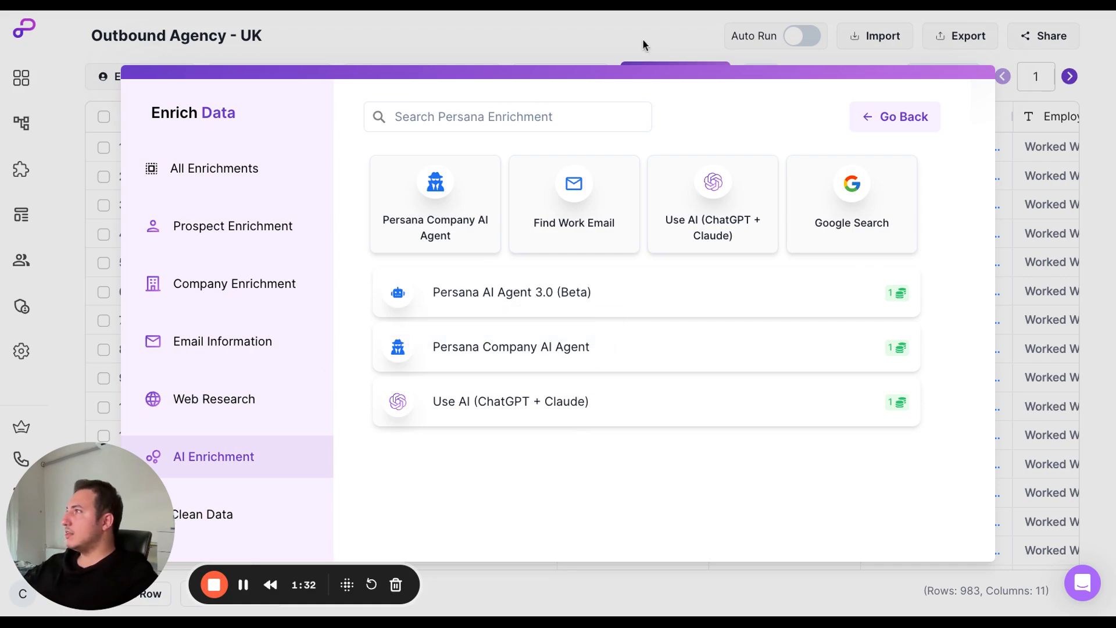
pyautogui.click(607, 36)
# Review the query in the Persana Agent column's enrichment settings that searches company websites for the "AI" keyword, and close the settings.
pyautogui.hscroll(10, 762, 220)
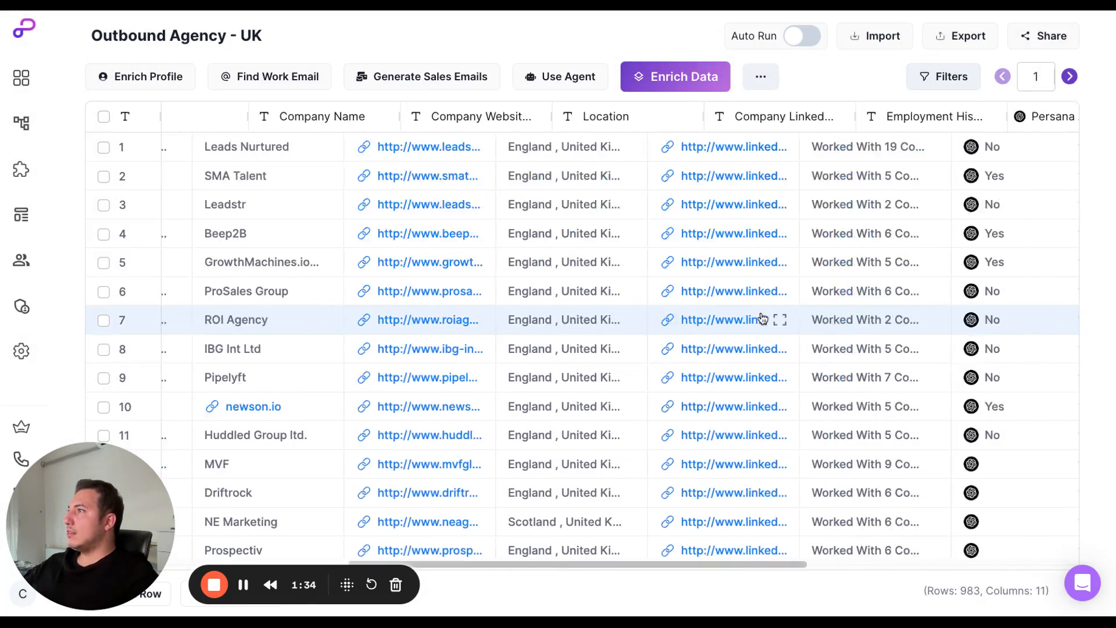
pyautogui.click(541, 121)
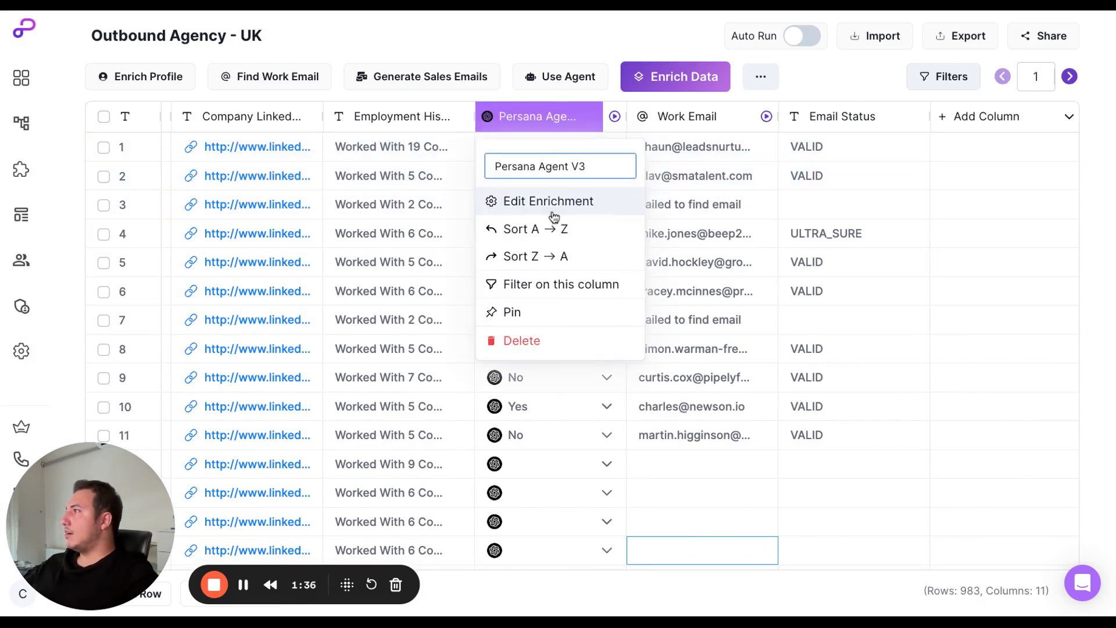
pyautogui.click(552, 200)
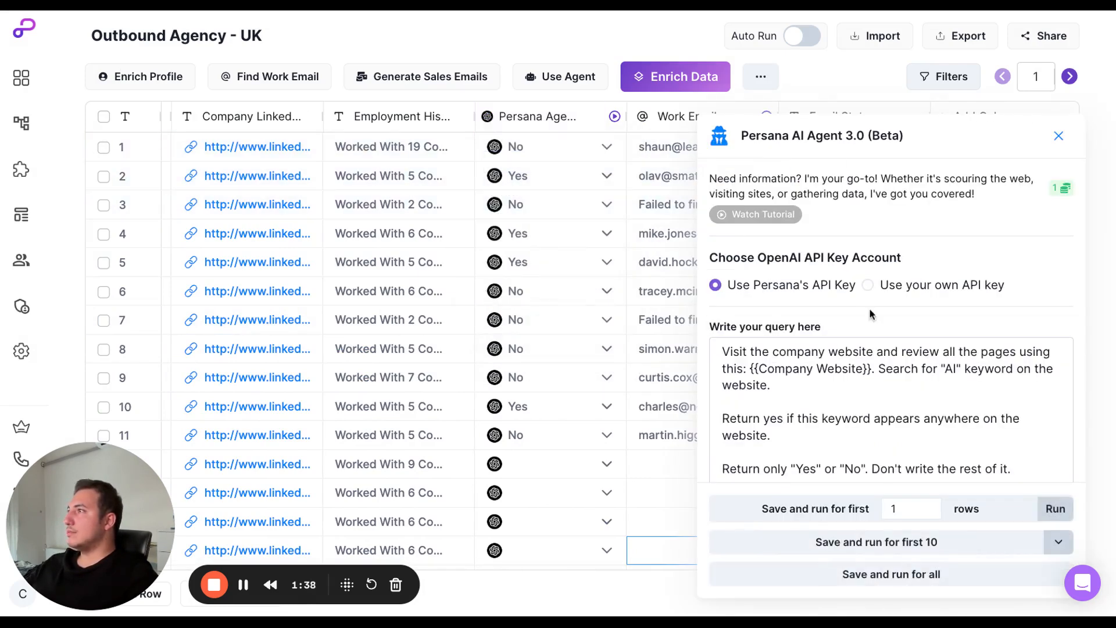
pyautogui.scroll(-2, 861, 317)
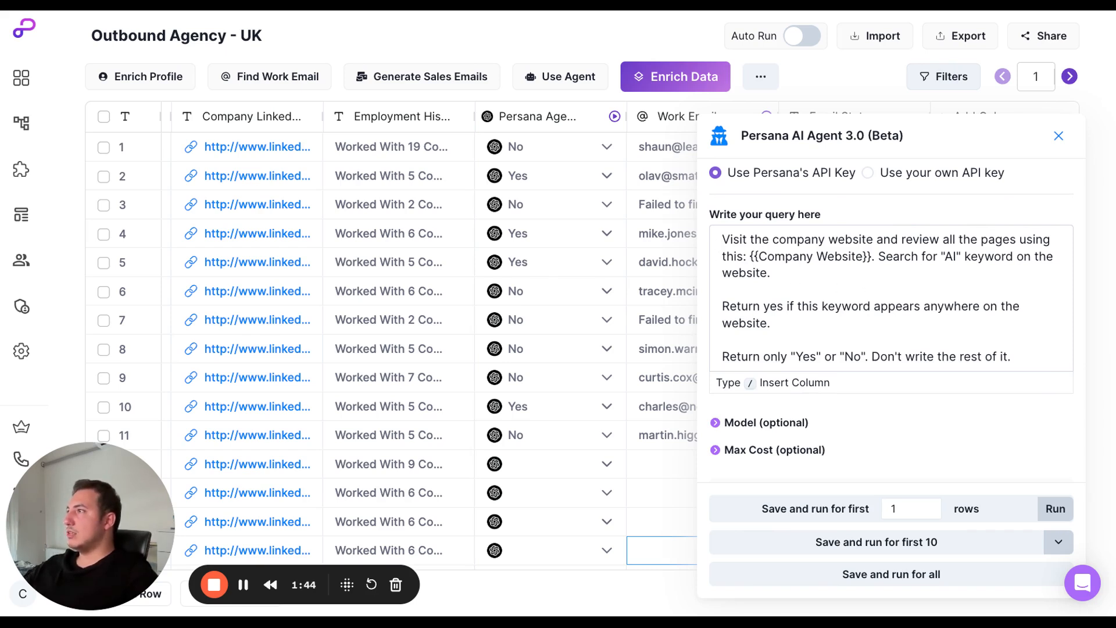
pyautogui.moveTo(727, 239); pyautogui.dragTo(789, 280)
pyautogui.click(836, 319)
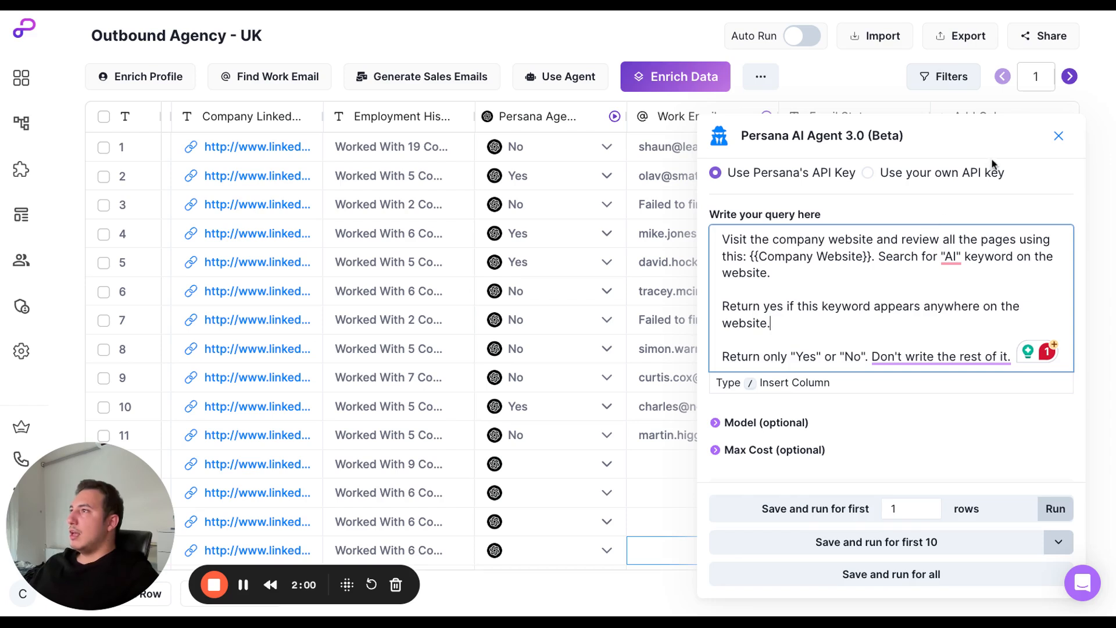
pyautogui.click(1059, 136)
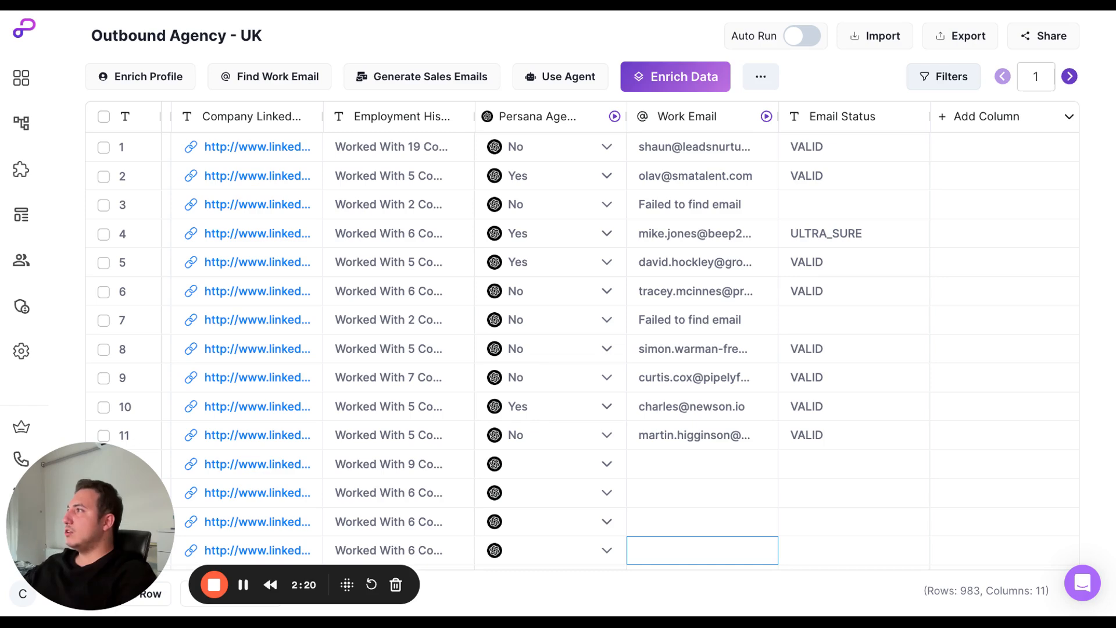
# Search the data enrichments for "waterf" and close the catalogue without adding one.
pyautogui.click(674, 84)
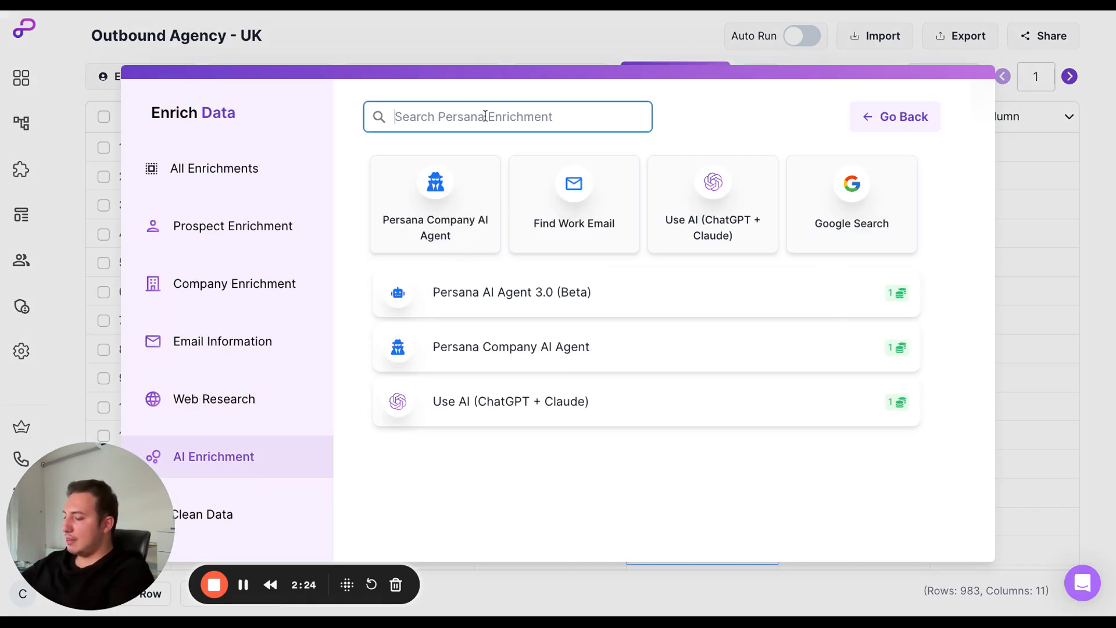
pyautogui.write('waterf')
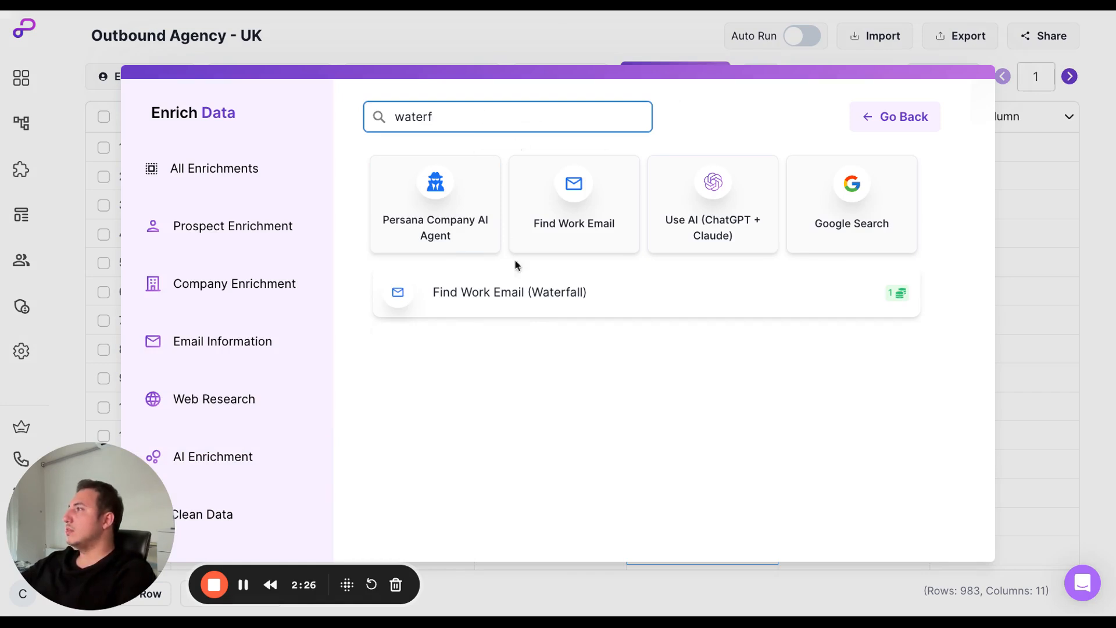
pyautogui.click(1035, 224)
# Examine the Work Email column's enrichment settings, including the provider waterfall, input columns and Conditional Run formula, and close them.
pyautogui.click(847, 117)
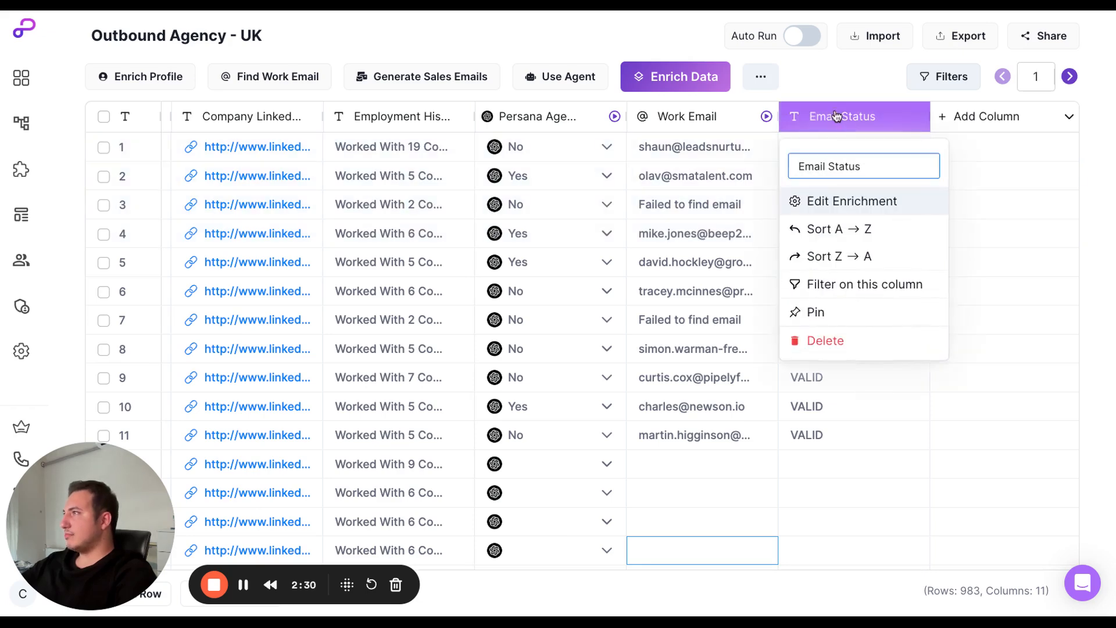
pyautogui.click(700, 116)
pyautogui.click(721, 211)
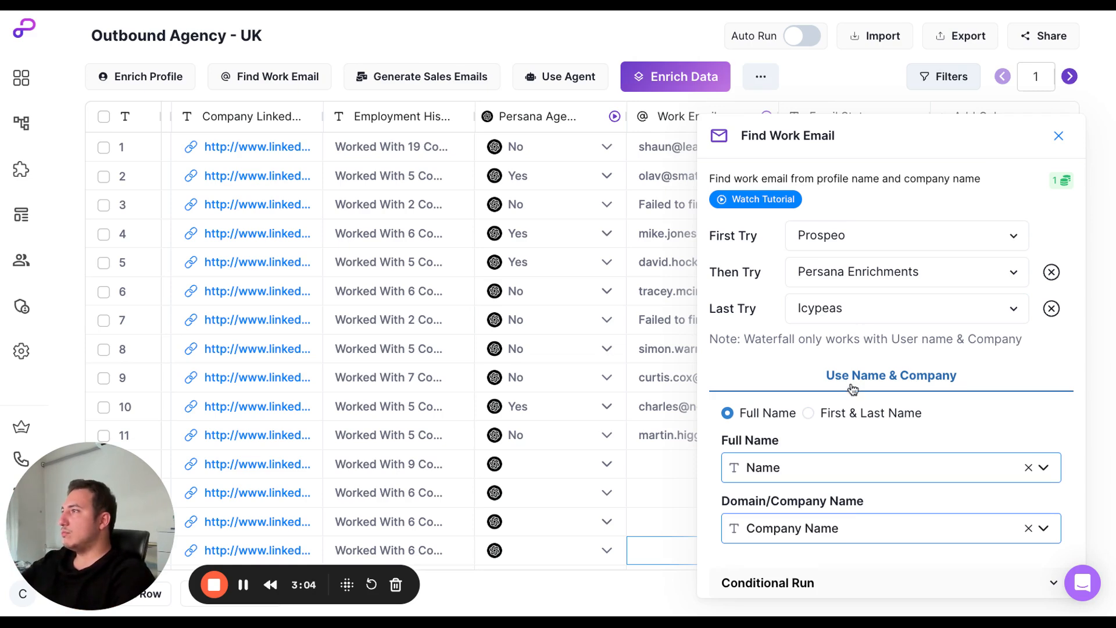
pyautogui.scroll(-1, 846, 407)
pyautogui.scroll(-2, 812, 414)
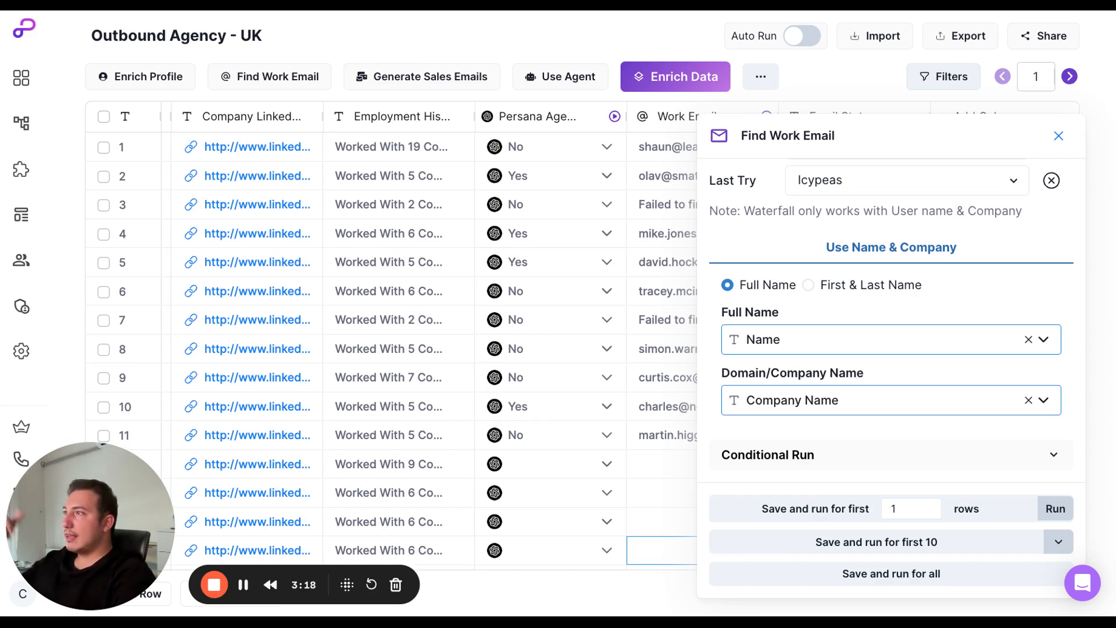
pyautogui.click(880, 453)
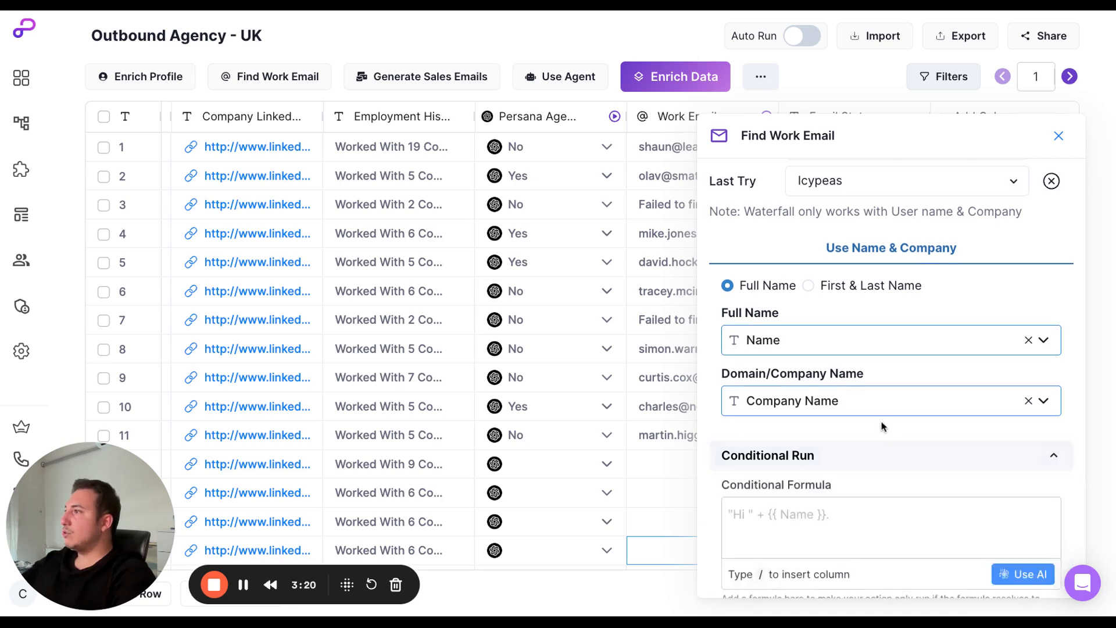
pyautogui.scroll(-2, 884, 425)
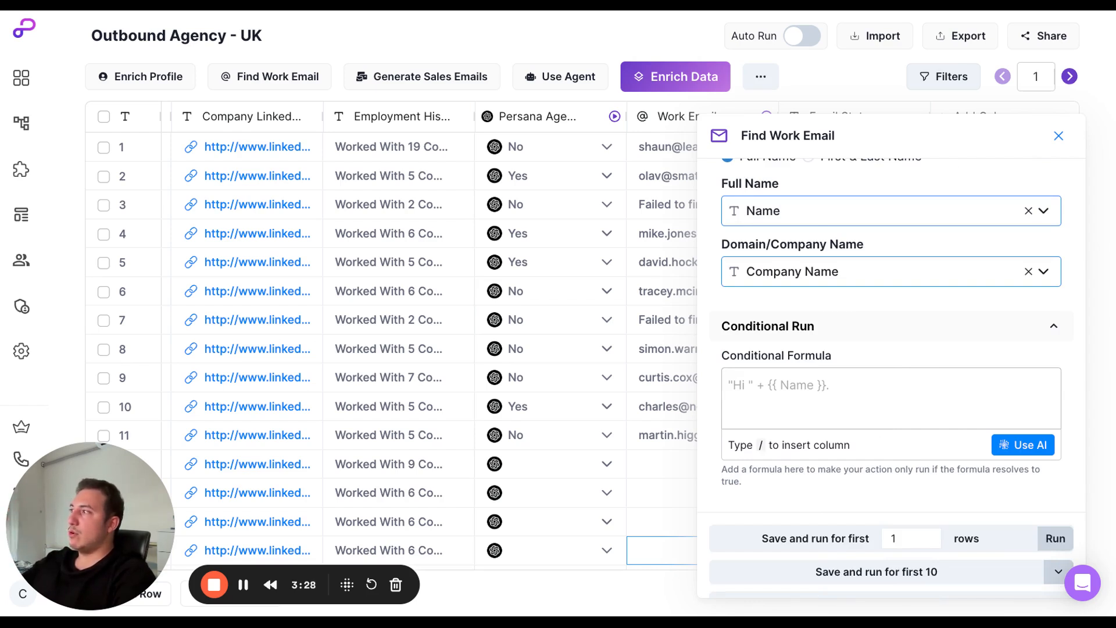
pyautogui.click(1061, 138)
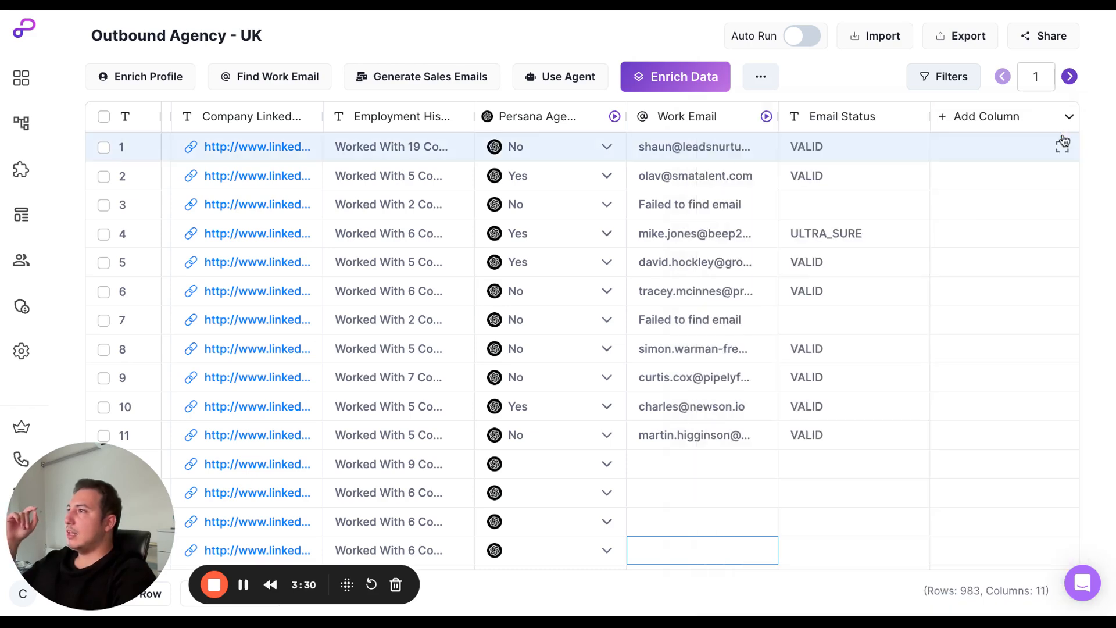
# Reopen the Work Email column's enrichment settings to check the save-and-run row options, and close them without running.
pyautogui.click(724, 121)
pyautogui.click(725, 215)
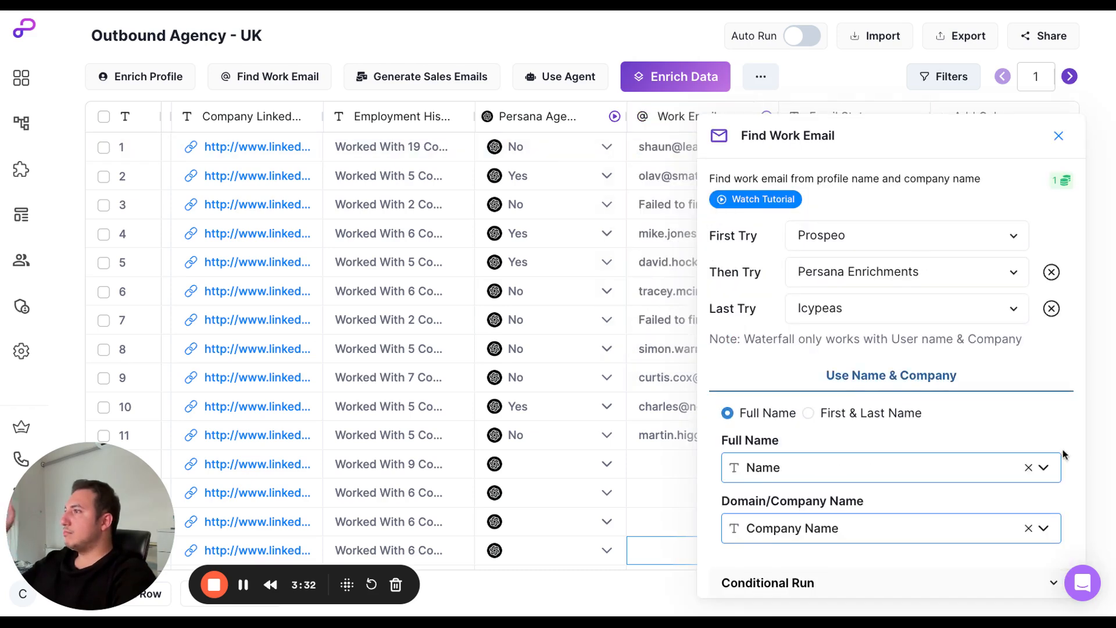
pyautogui.scroll(-3, 934, 426)
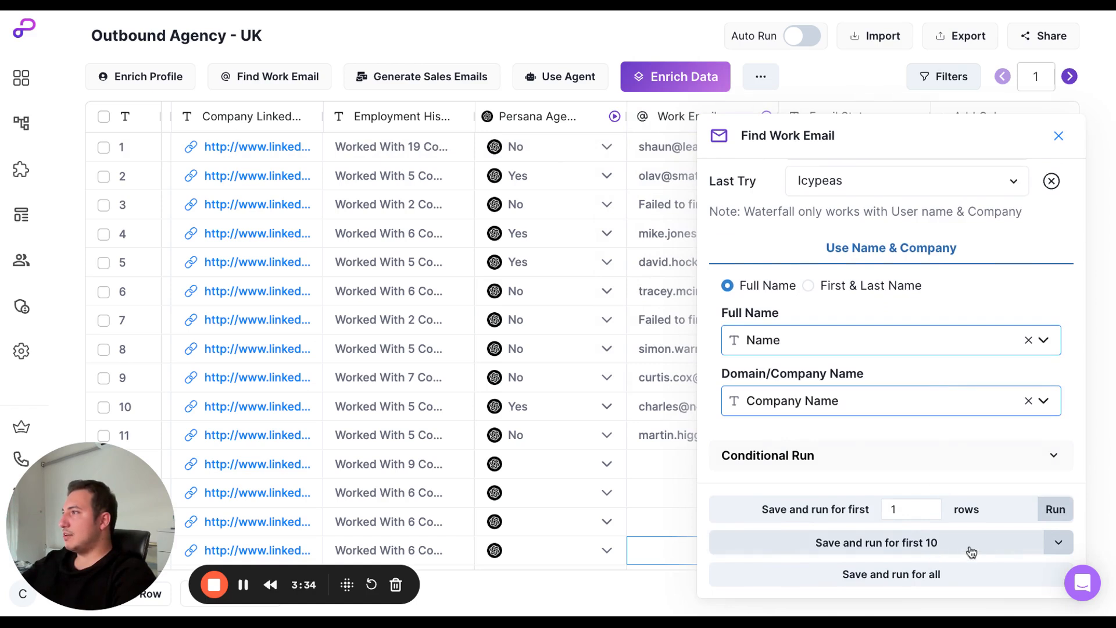
pyautogui.click(1060, 139)
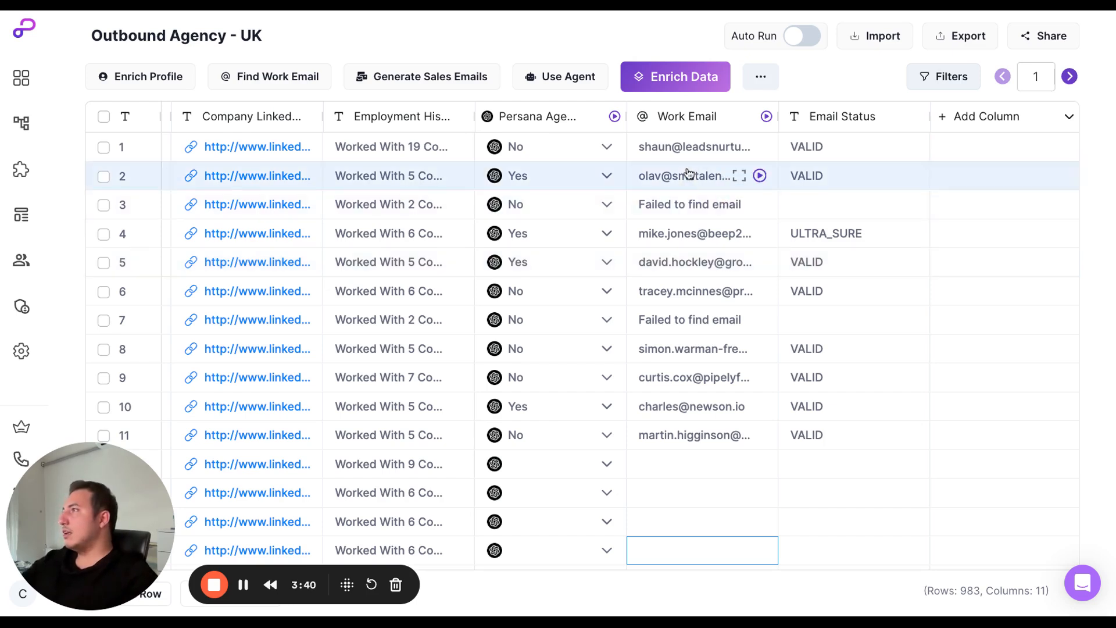
# Examine the Work Email and Email Status results for the leads against the neighbouring company columns.
pyautogui.scroll(-1, 689, 174)
pyautogui.scroll(1, 689, 174)
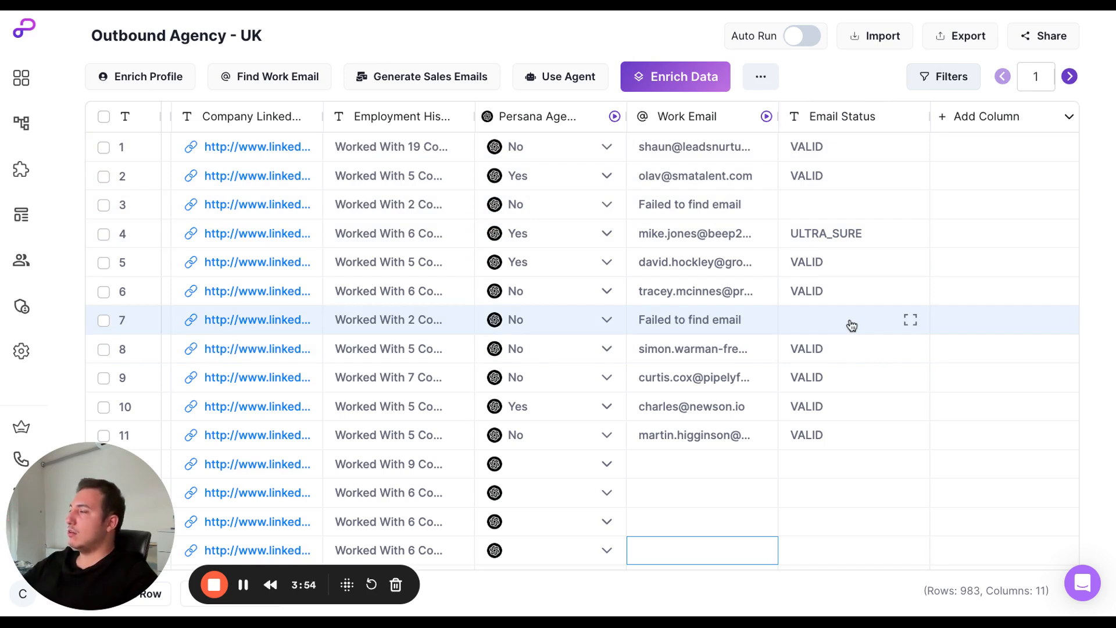
pyautogui.scroll(-1, 697, 340)
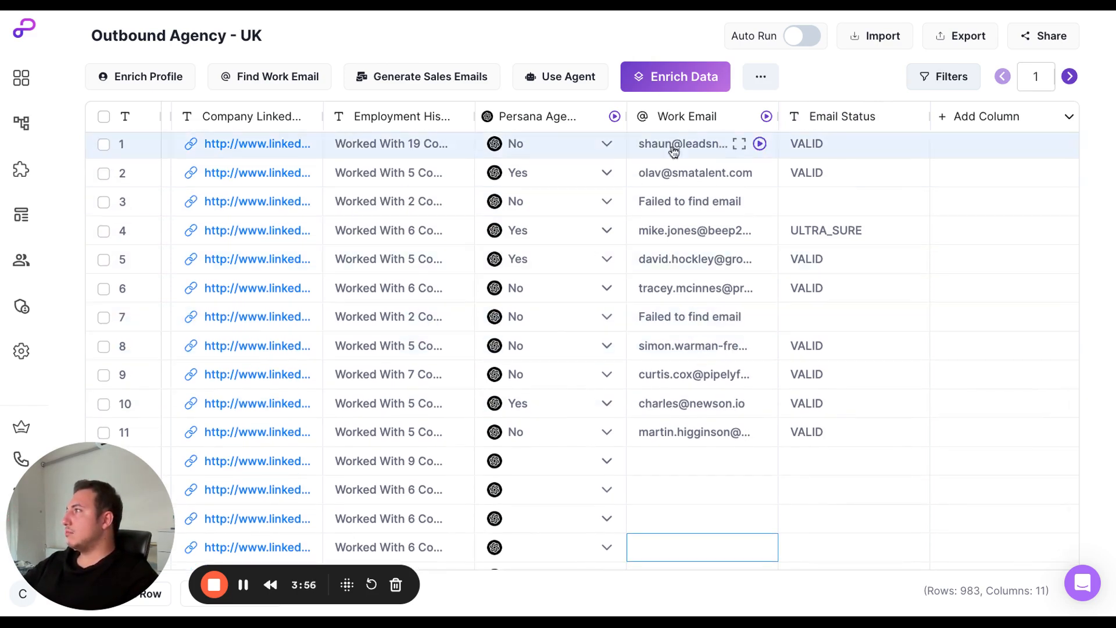
pyautogui.hscroll(-5, 713, 264)
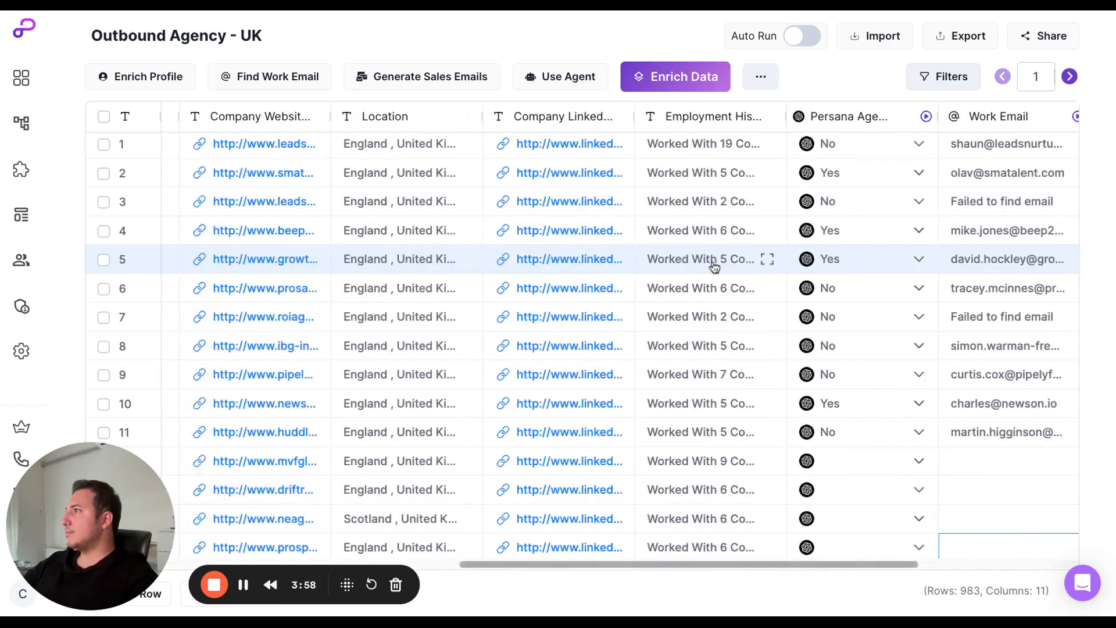
pyautogui.hscroll(5, 714, 266)
pyautogui.scroll(-1, 766, 243)
pyautogui.scroll(1, 765, 243)
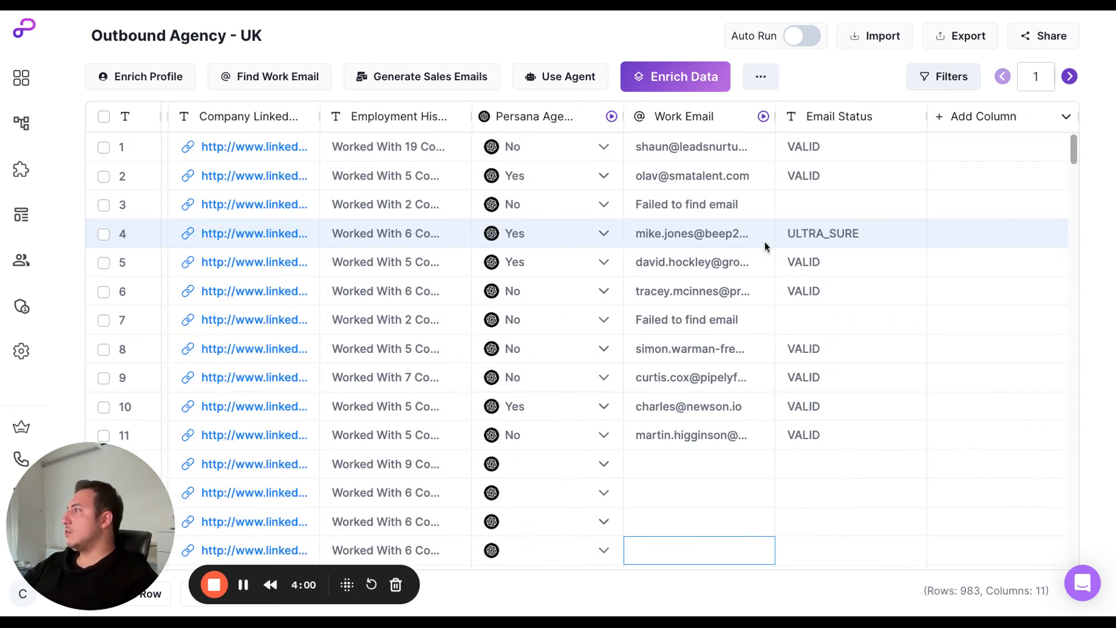